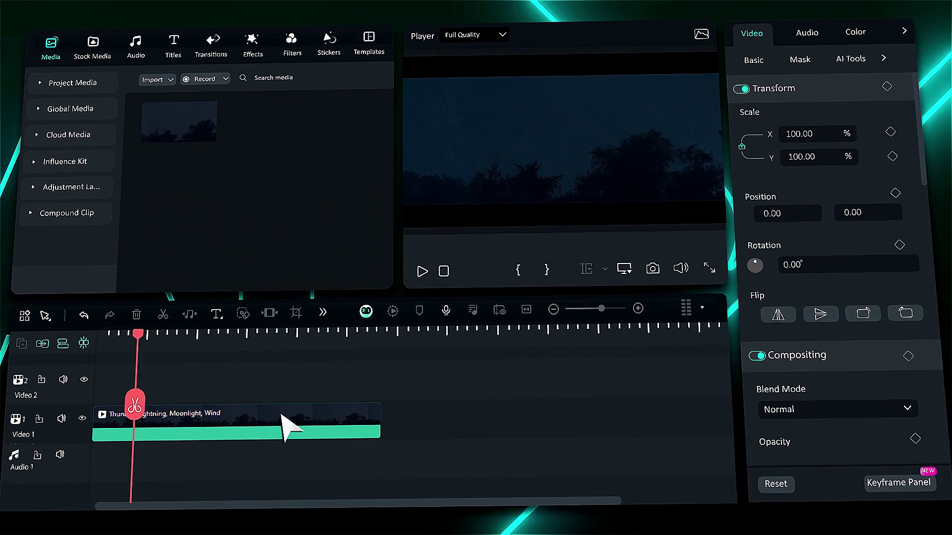
# Open the AI Sound Effect generator and enter the prompt 'Thunderstorm with lightening and rain'
pyautogui.click(147, 40)
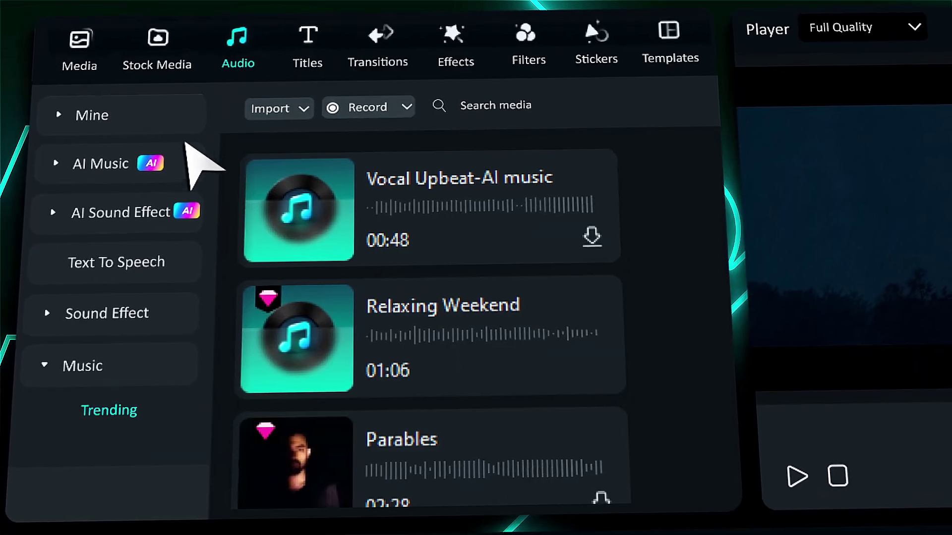
pyautogui.click(143, 216)
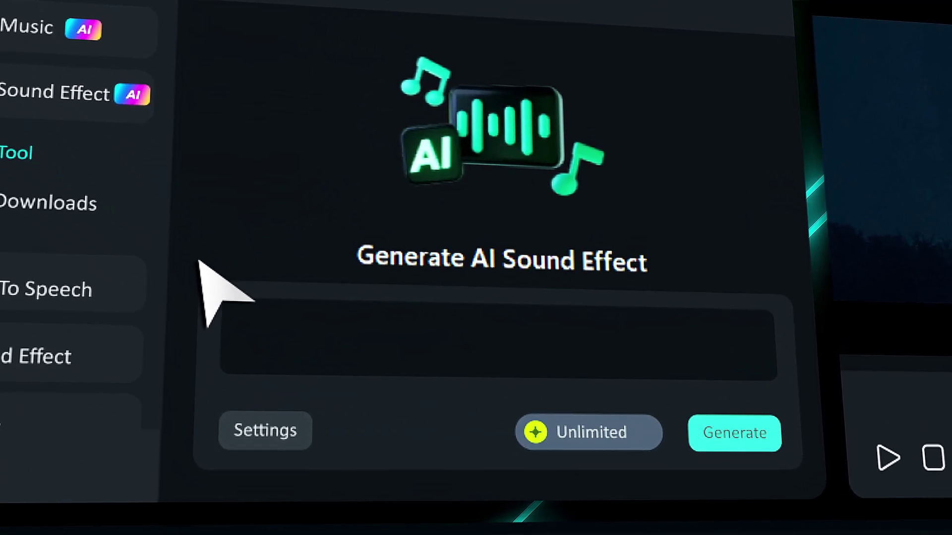
pyautogui.click(295, 379)
pyautogui.write('Thunderstorm with lightening and rain')
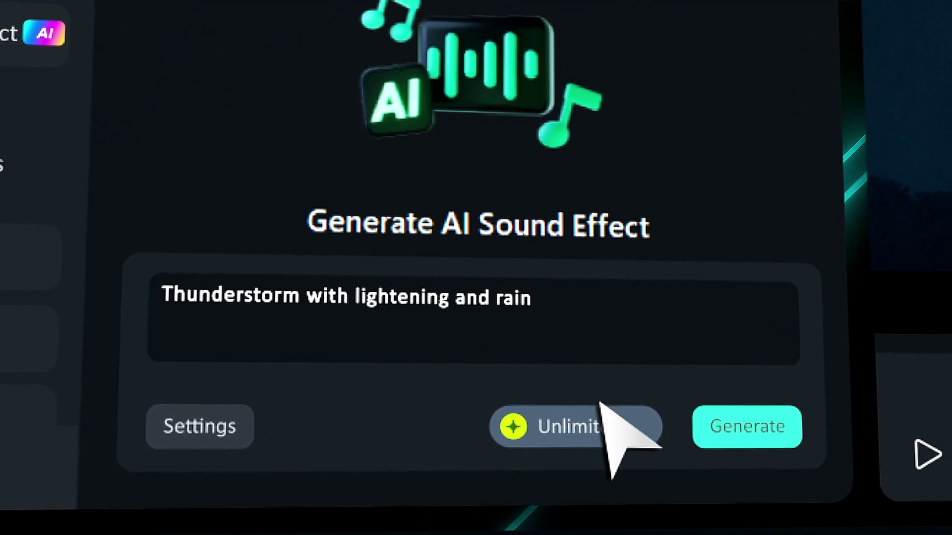
# Generate the effects, put the first 00:05 result on Audio 1, and play it
pyautogui.click(761, 428)
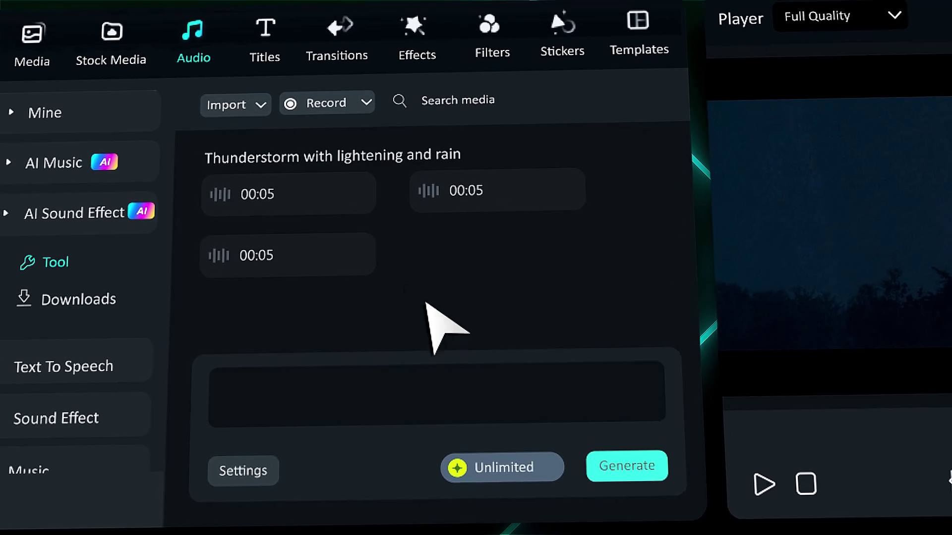
pyautogui.moveTo(289, 184); pyautogui.dragTo(259, 534)
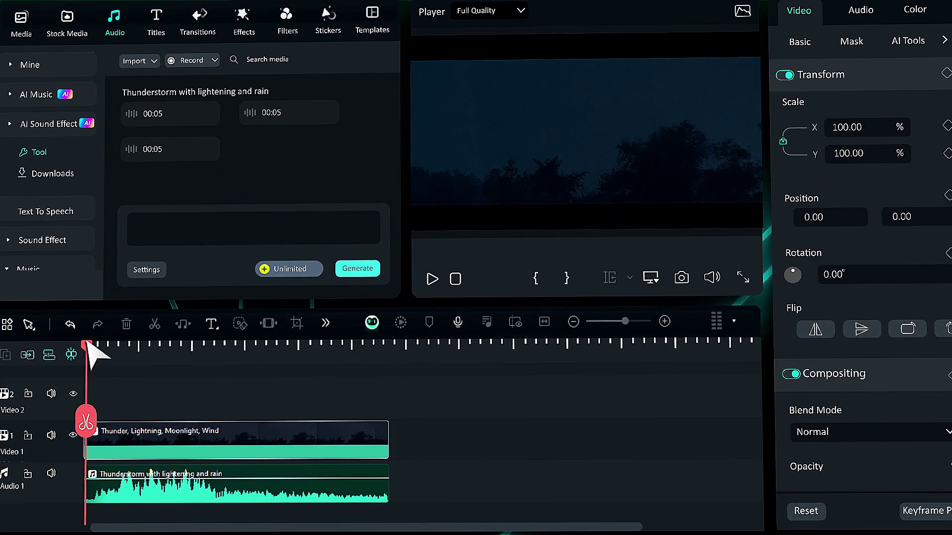
pyautogui.press('space')
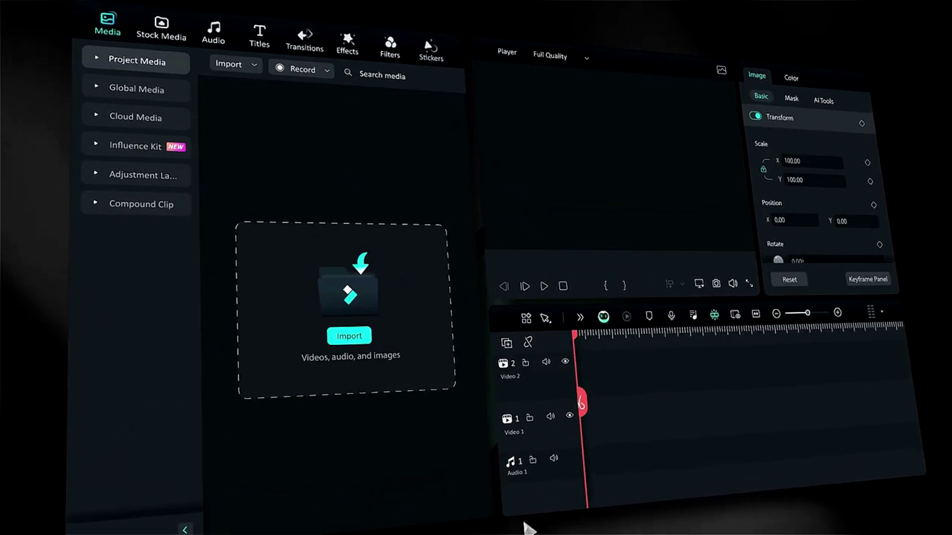
# In AI Music, add the Epic mood, Travel theme and Beats genre tags
pyautogui.click(194, 37)
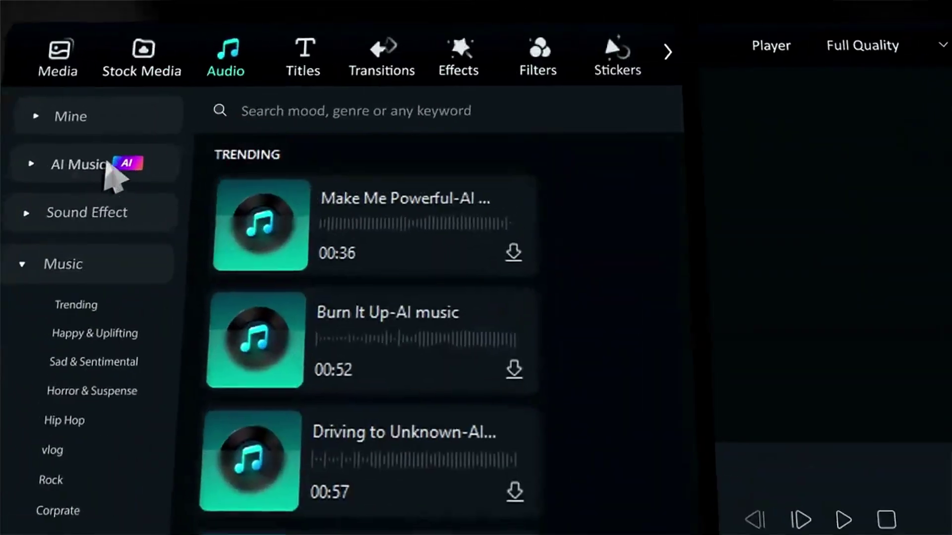
pyautogui.click(99, 107)
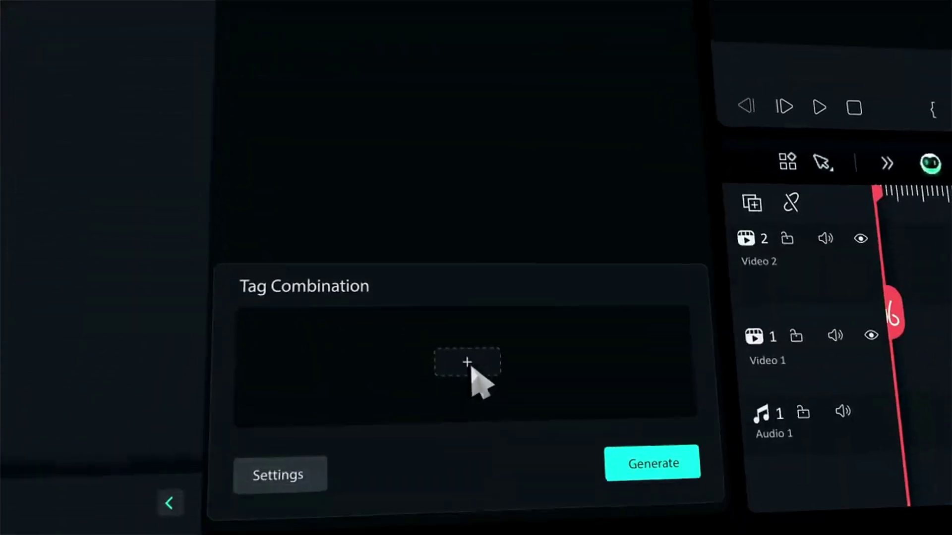
pyautogui.click(467, 363)
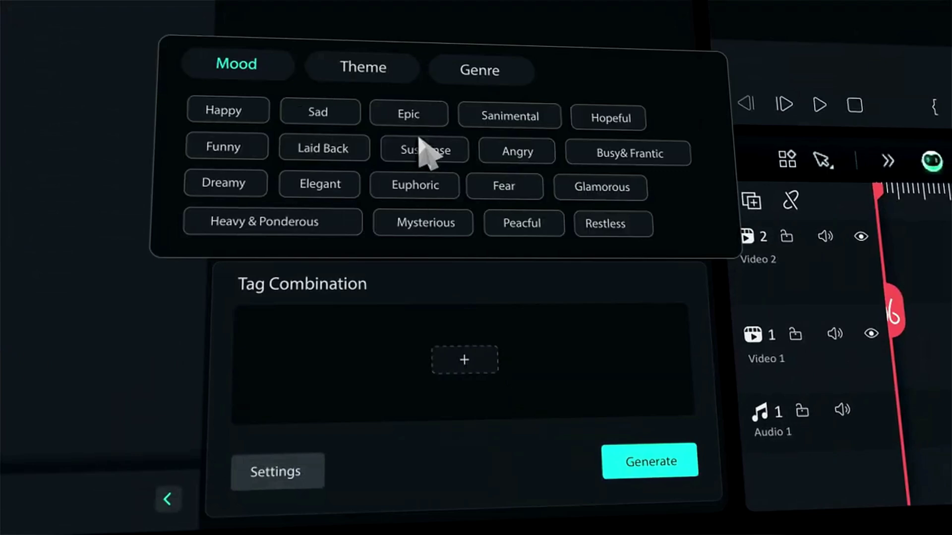
pyautogui.click(408, 114)
pyautogui.click(371, 75)
pyautogui.click(331, 117)
pyautogui.click(463, 74)
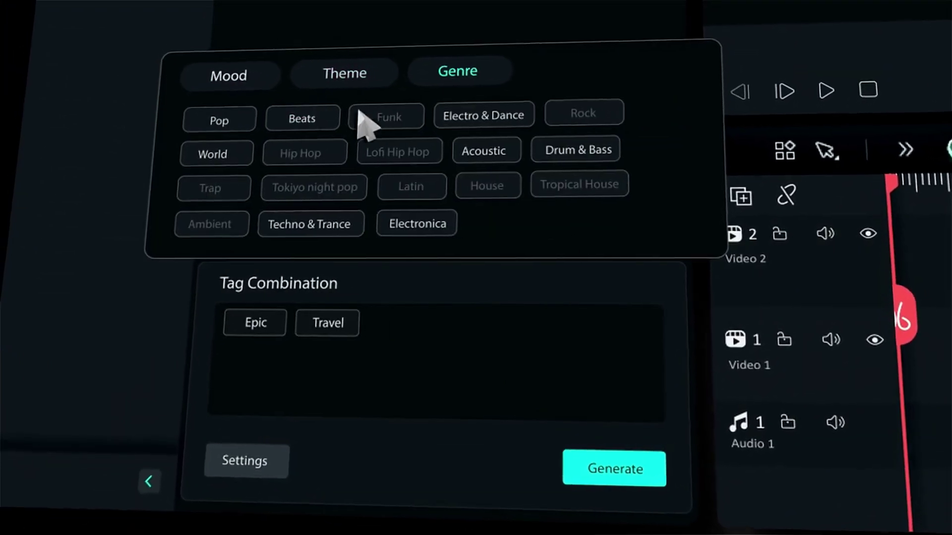
pyautogui.click(302, 118)
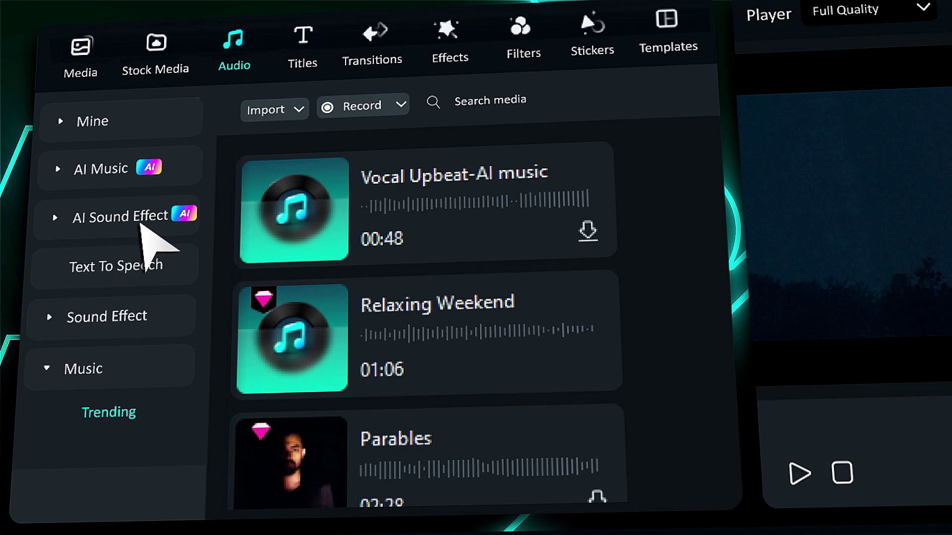
# Generate sound effects from 'Thunderstorm with lightening and rain' and drag the first 00:05 result toward the timeline
pyautogui.click(163, 210)
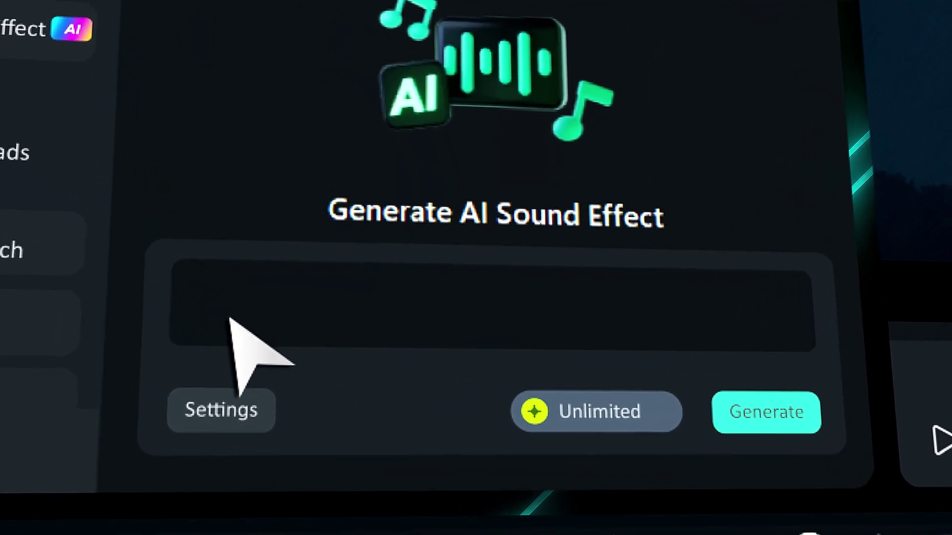
pyautogui.click(295, 380)
pyautogui.write('Thunderstorm with lightening and rain')
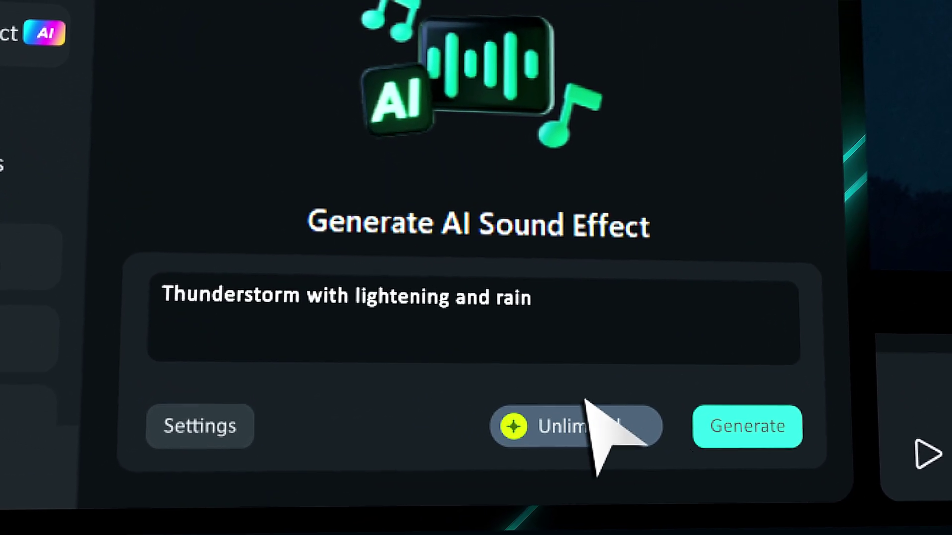
pyautogui.click(762, 422)
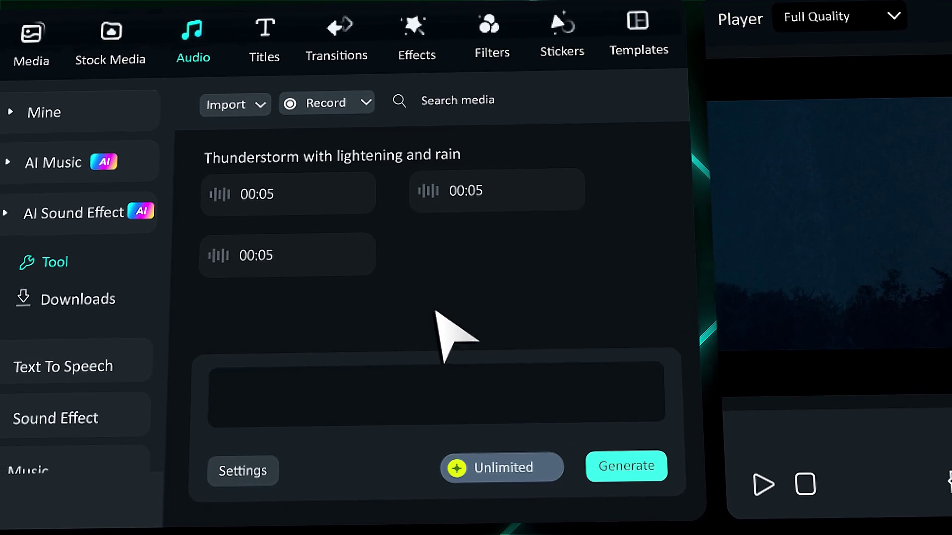
pyautogui.moveTo(277, 193); pyautogui.dragTo(237, 435)
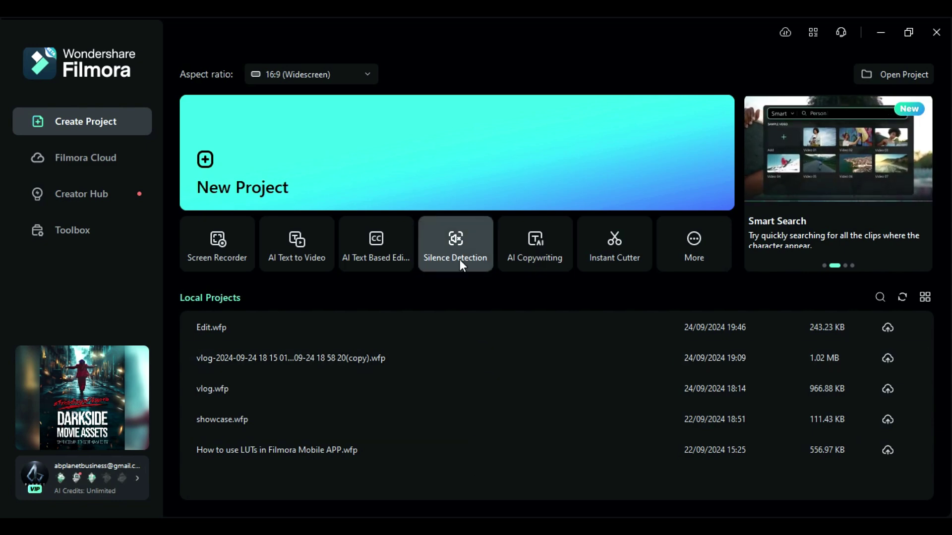
# Create a new project, import the 10-second 'Thunder, Lightning' video, and place it on Video 1
pyautogui.click(466, 175)
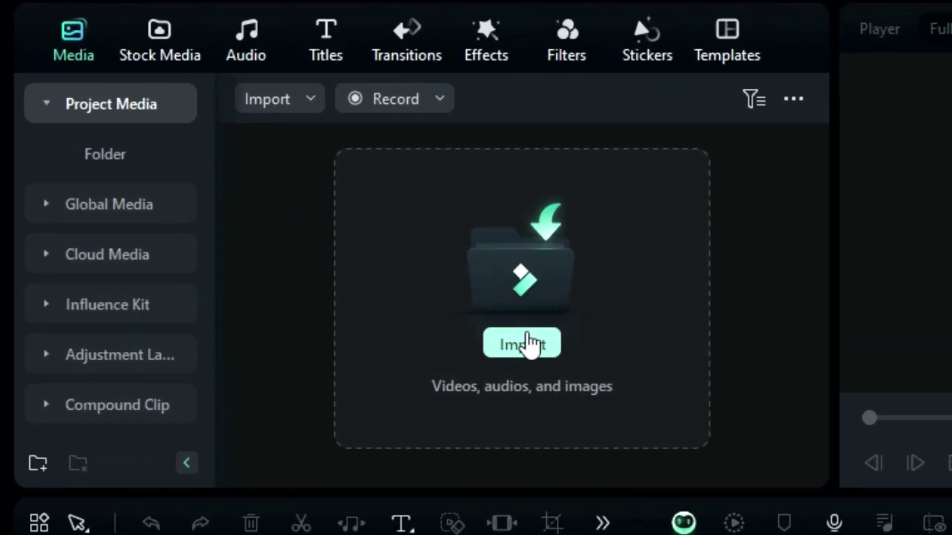
pyautogui.click(292, 235)
pyautogui.click(421, 233)
pyautogui.click(644, 491)
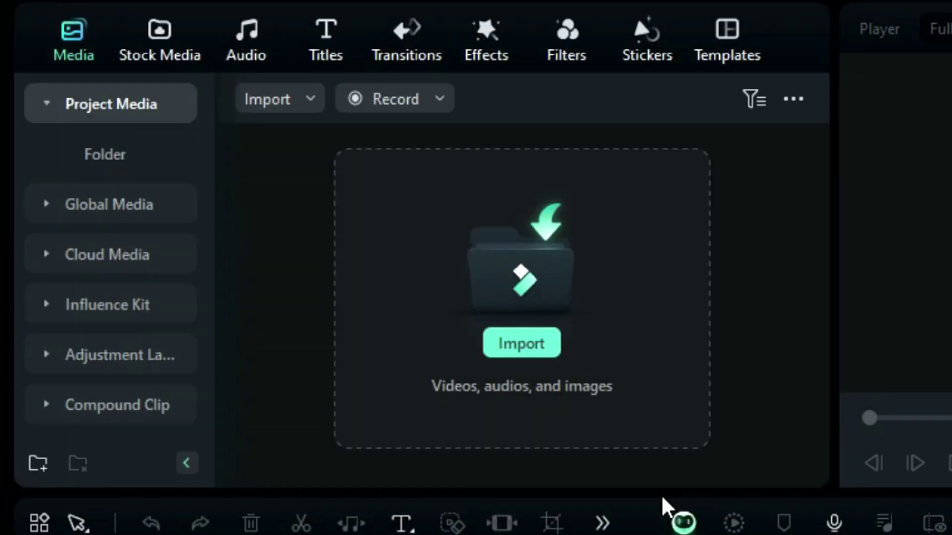
pyautogui.moveTo(498, 288); pyautogui.dragTo(210, 435)
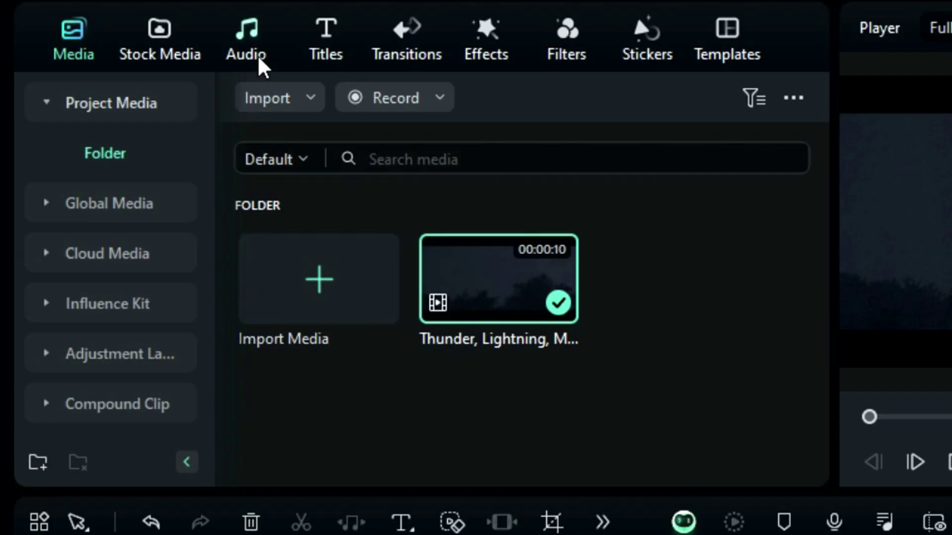
# In Audio > AI Sound Effect, enter the prompt 'Thunderstorm with lightning and rain'
pyautogui.click(253, 36)
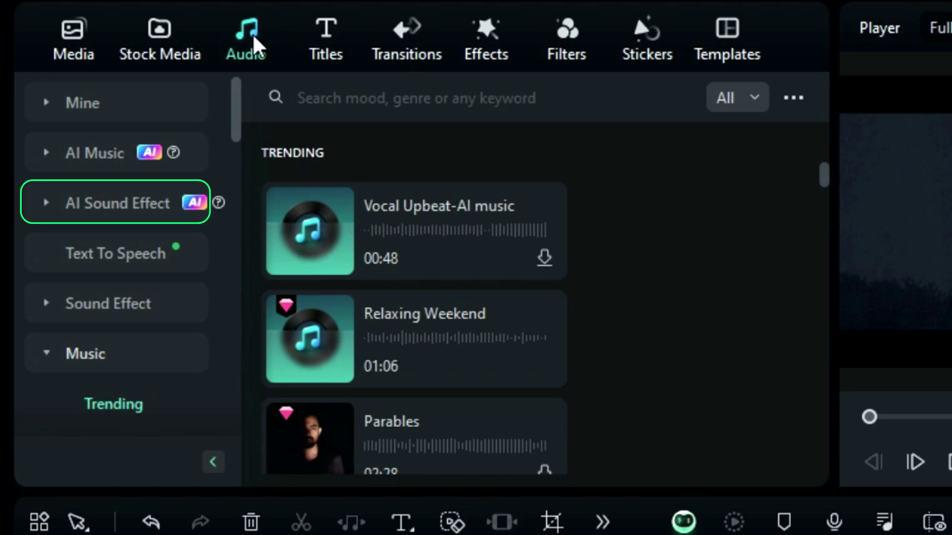
pyautogui.click(124, 205)
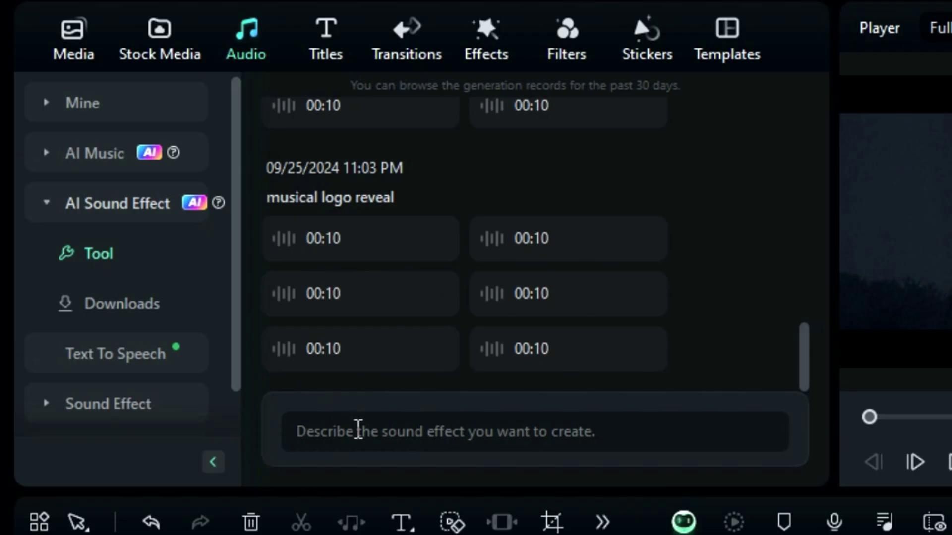
pyautogui.click(358, 430)
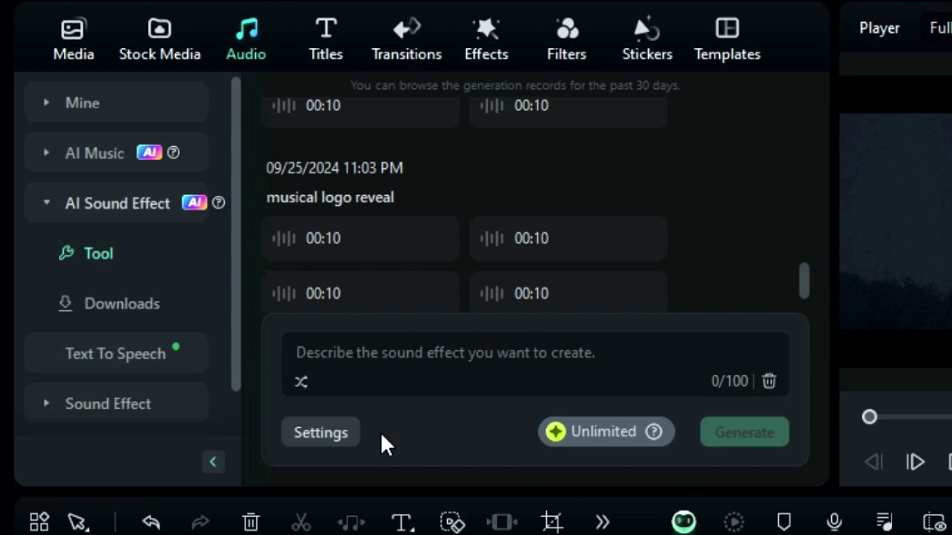
pyautogui.write('Thunderstorm,')
pyautogui.press('BackSpace')
pyautogui.write('with lightning and rain')
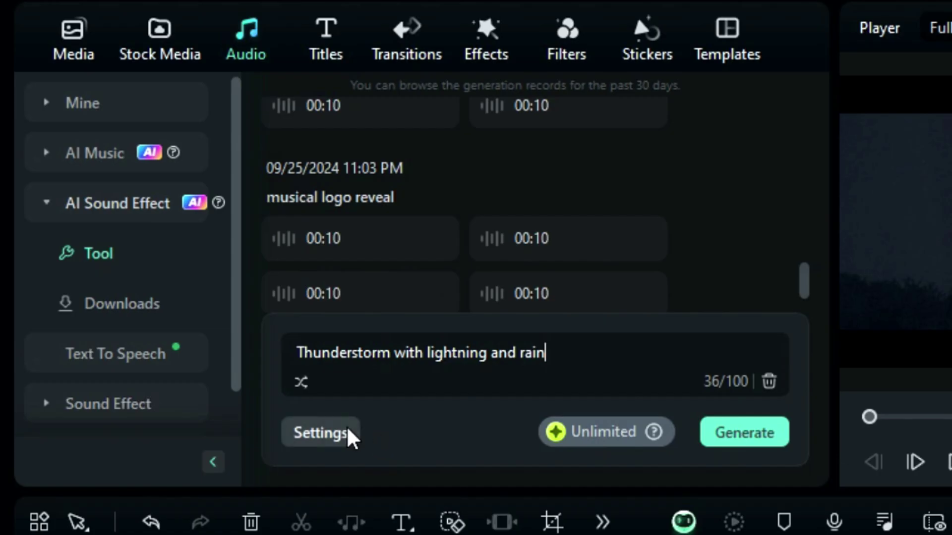
pyautogui.click(347, 430)
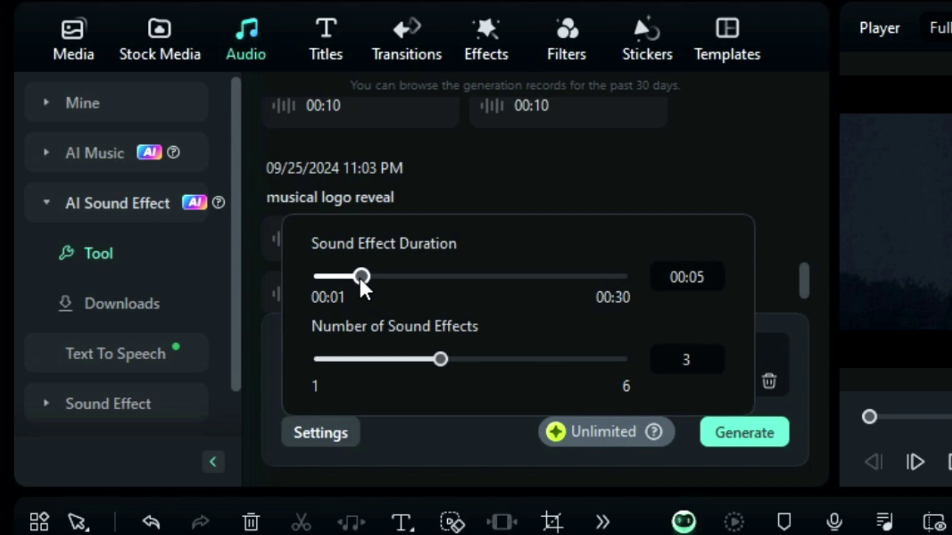
# Set Sound Effect Duration to 00:10 and keep Number of Sound Effects at 3
pyautogui.moveTo(359, 277); pyautogui.dragTo(427, 279)
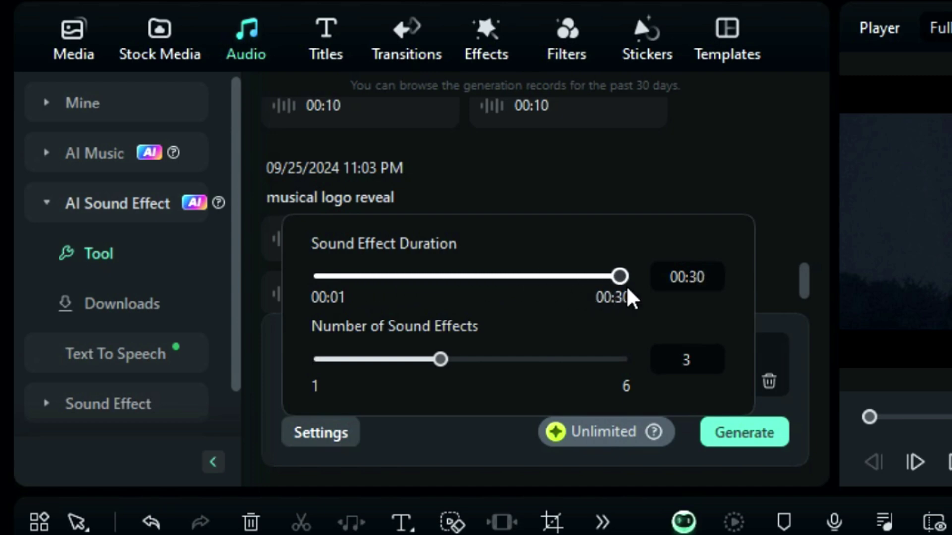
pyautogui.moveTo(627, 289); pyautogui.dragTo(416, 282)
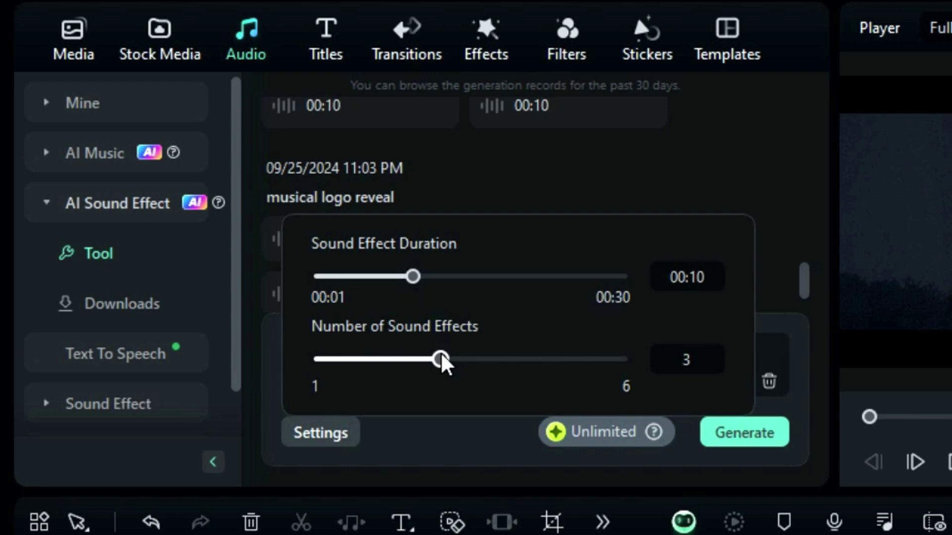
pyautogui.moveTo(440, 358); pyautogui.dragTo(535, 369)
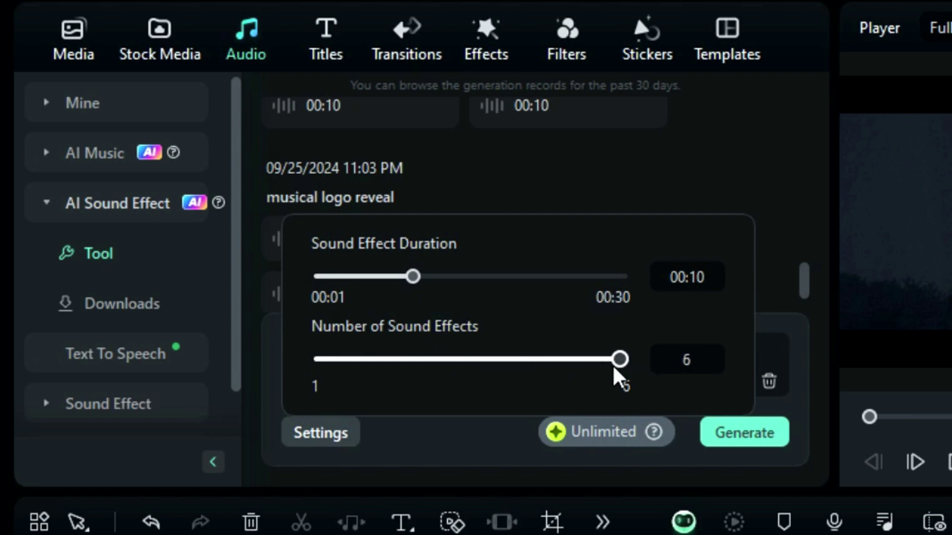
pyautogui.moveTo(612, 368); pyautogui.dragTo(466, 366)
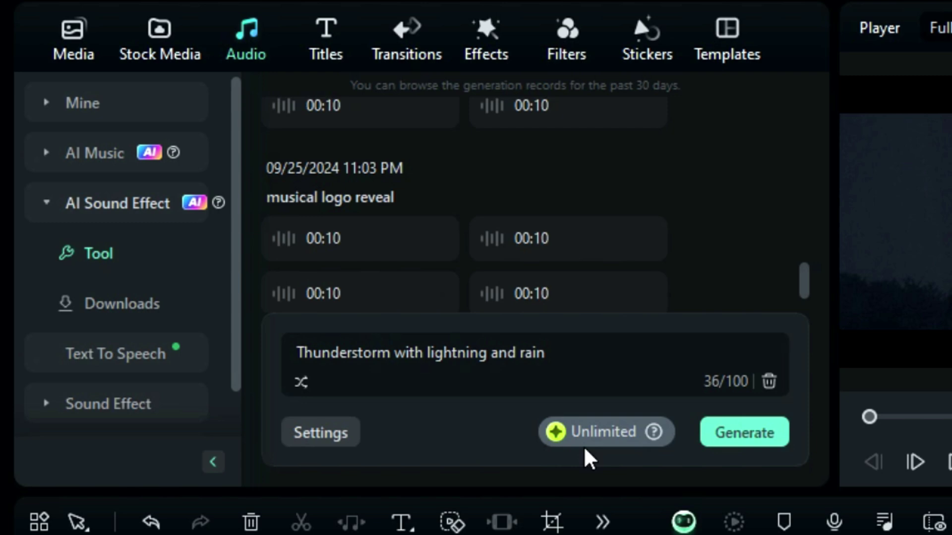
# Generate three 00:10 'Thunderstorm with lightning and rain' sound effects
pyautogui.click(732, 441)
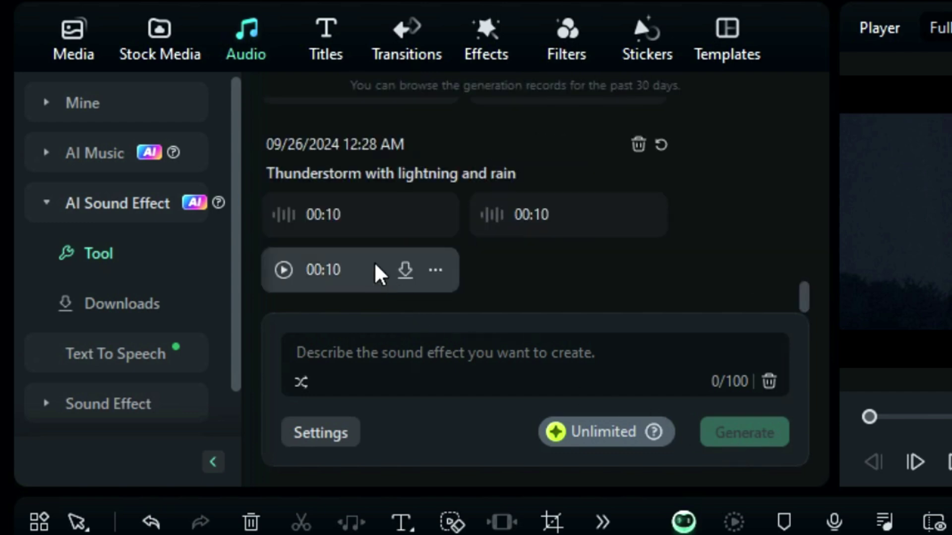
pyautogui.moveTo(331, 224)
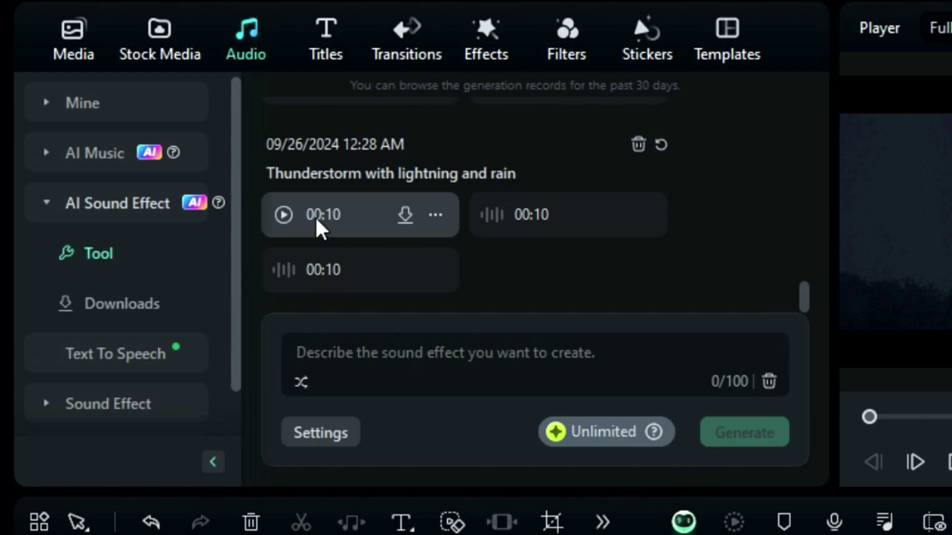
pyautogui.click(285, 208)
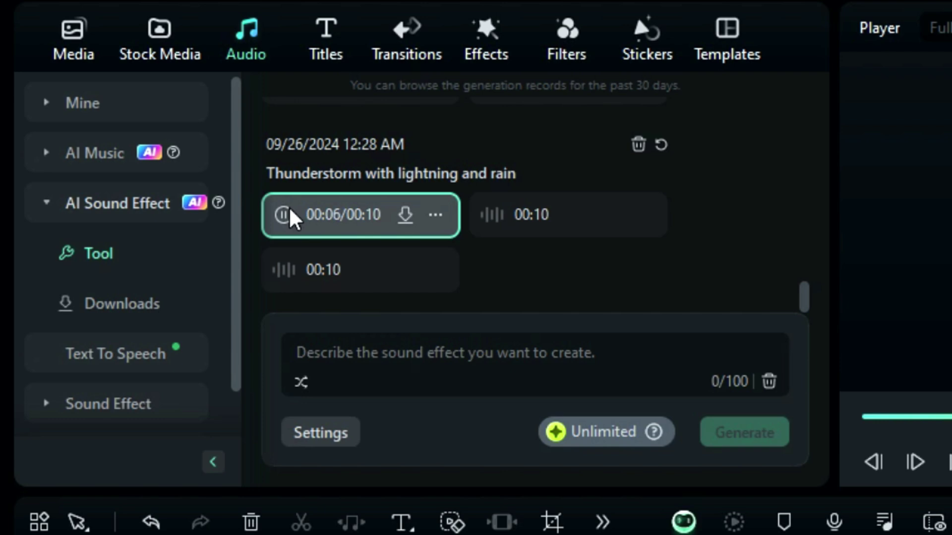
pyautogui.click(490, 214)
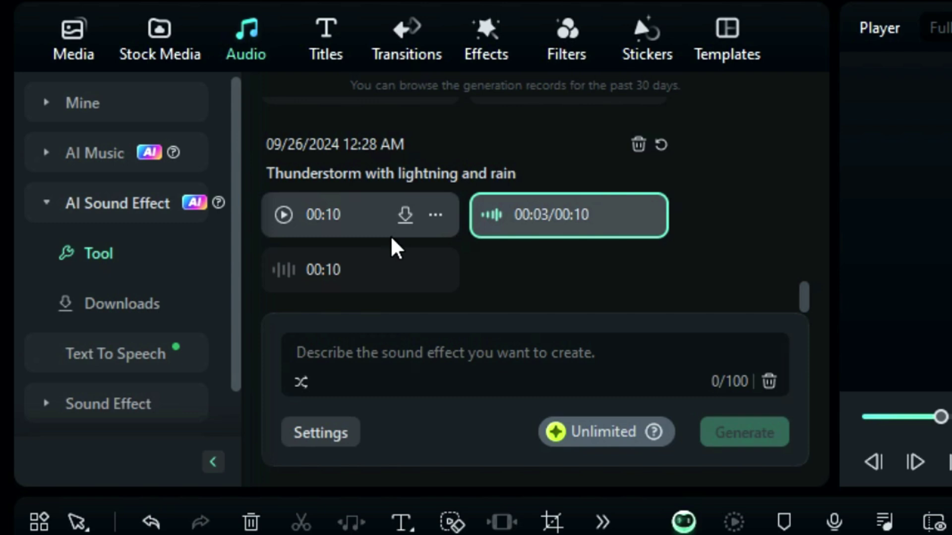
pyautogui.click(286, 267)
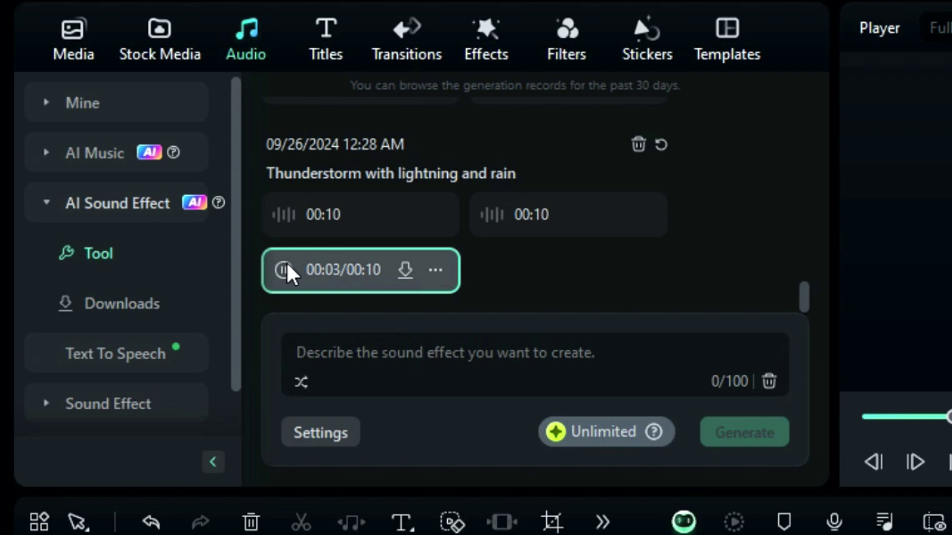
pyautogui.click(286, 267)
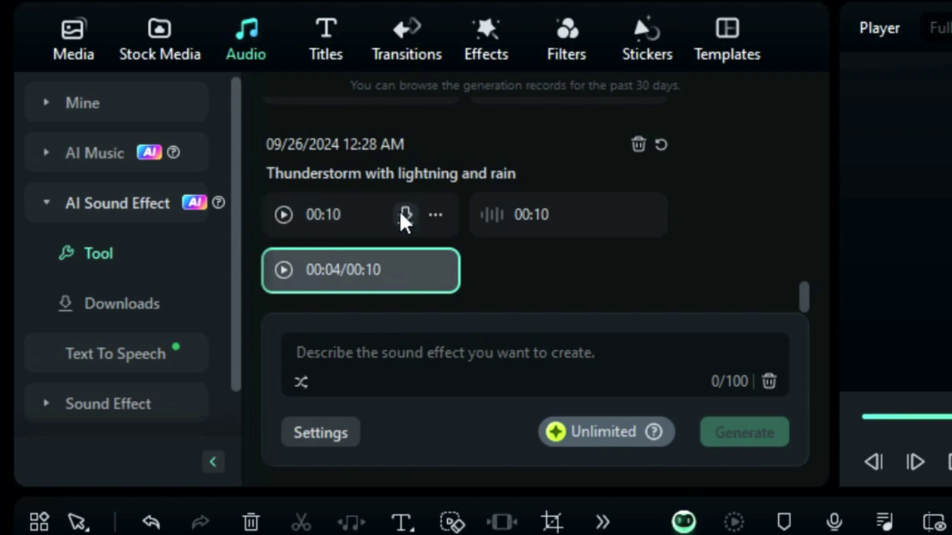
# Download the first 10-second thunderstorm clip and play it on Audio 1 under the video
pyautogui.click(405, 215)
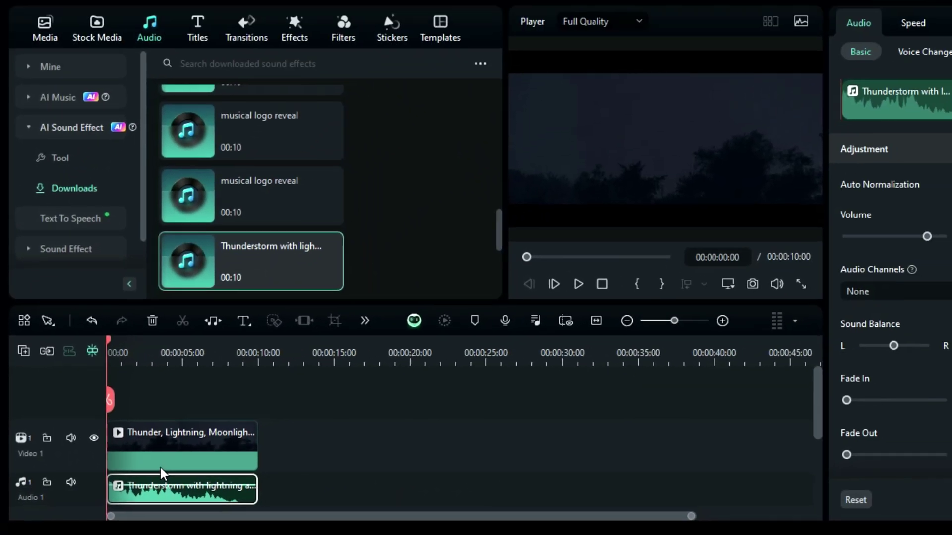
pyautogui.press('space')
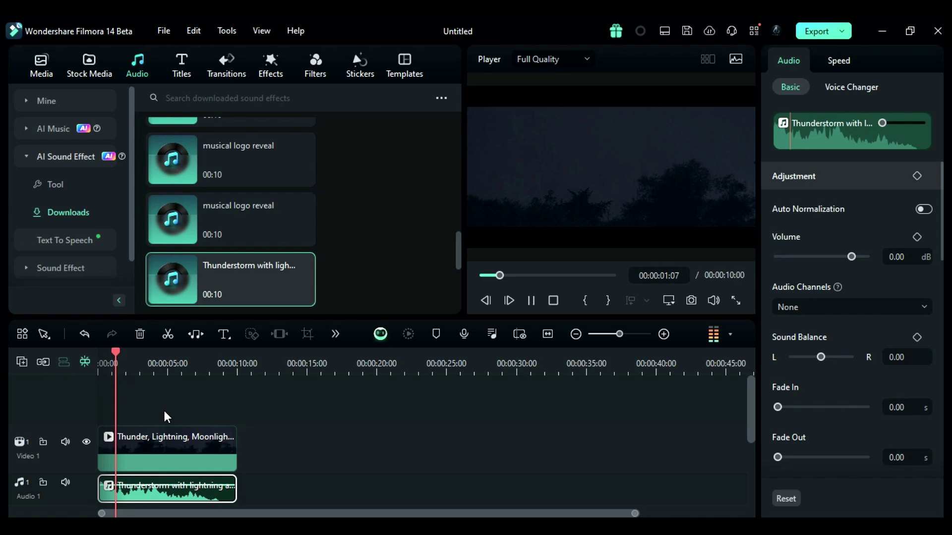